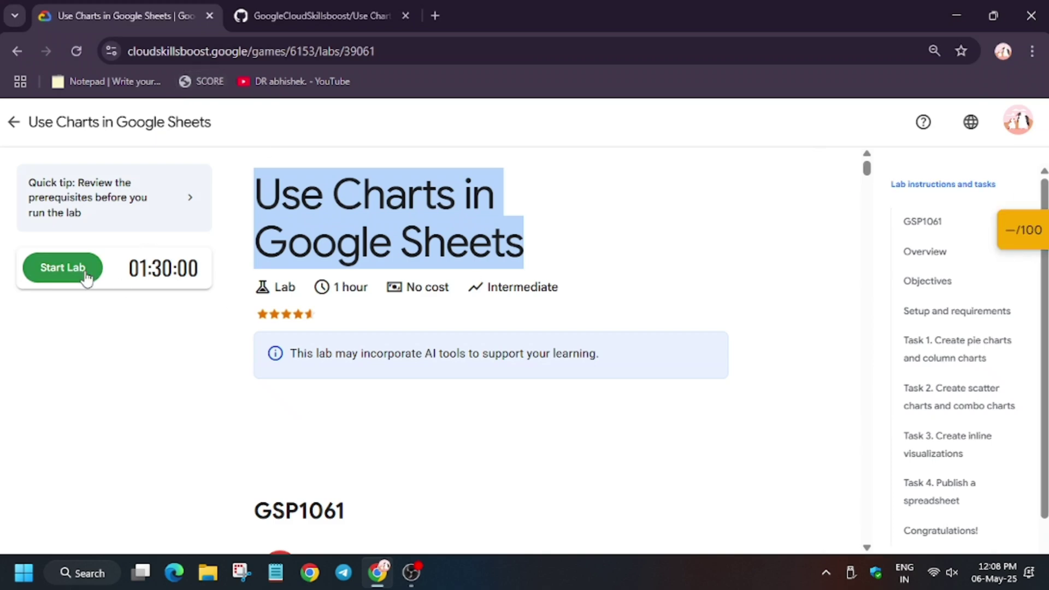
- Start the Use Charts in Google Sheets lab and bring up the Google Drive link's context menu
click(88, 276)
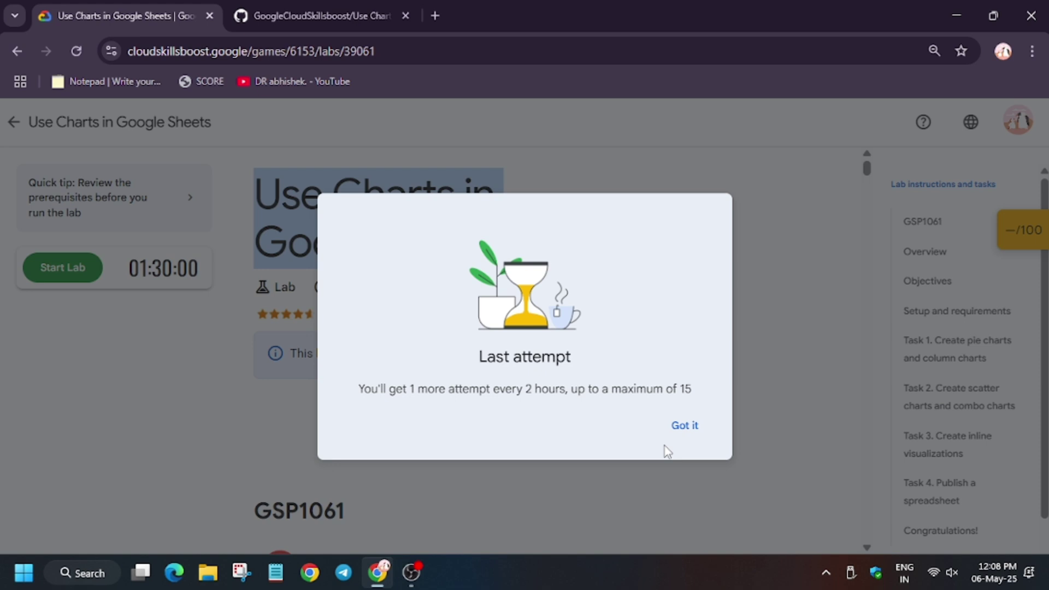
click(706, 422)
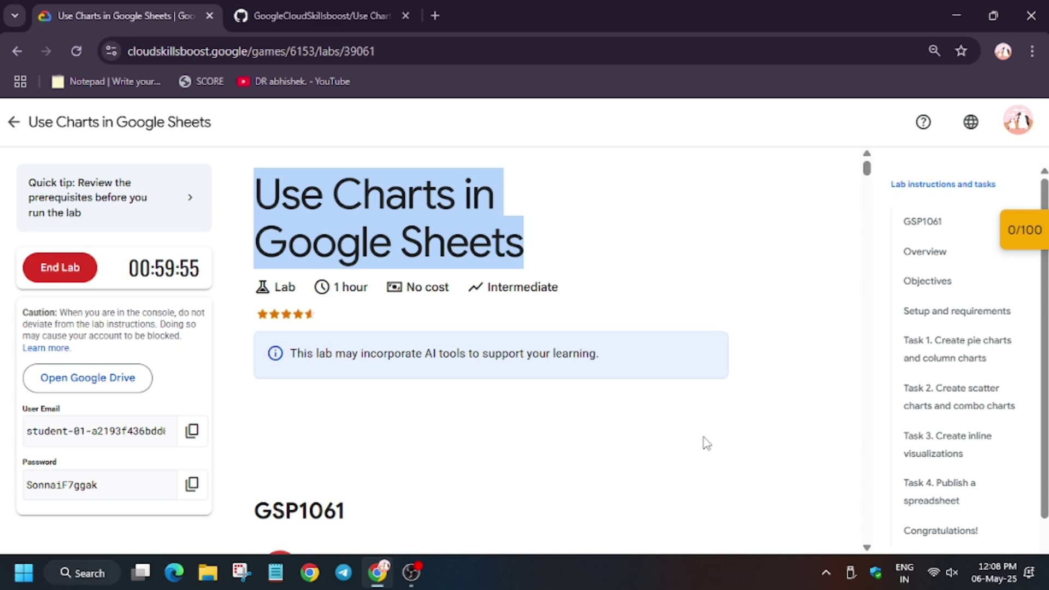
right_click(117, 387)
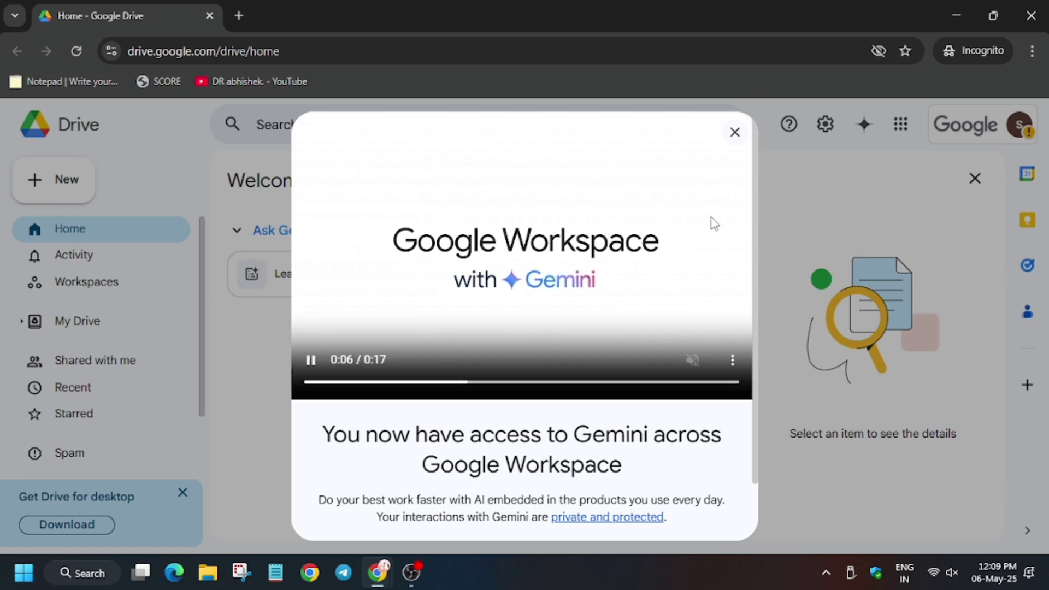
- Close the Gemini welcome video on the Drive home page
click(735, 133)
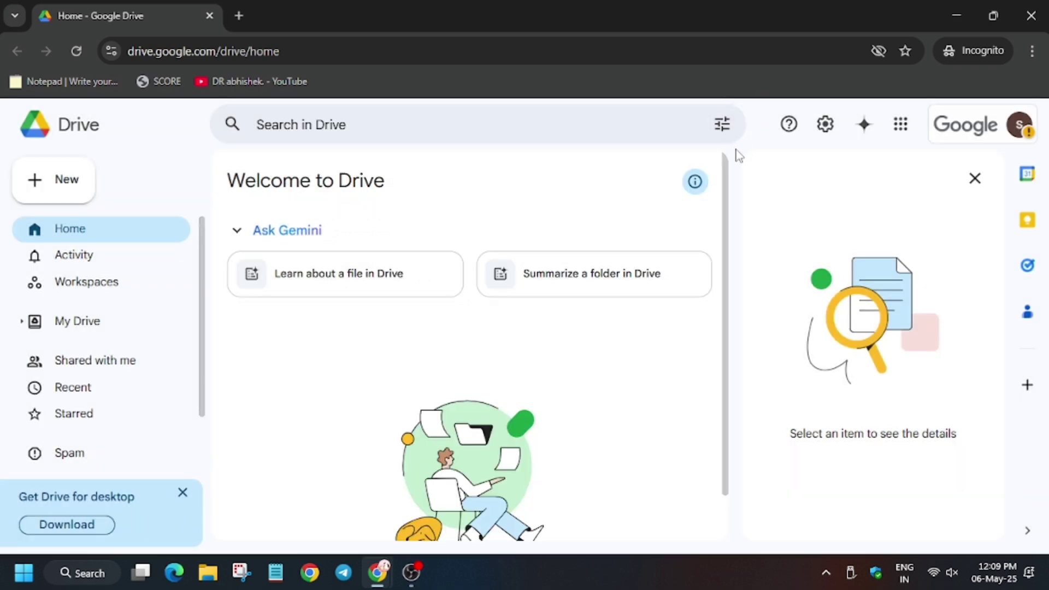
- Turn on 'Convert uploads to Google Docs editor format' in Drive settings
click(827, 124)
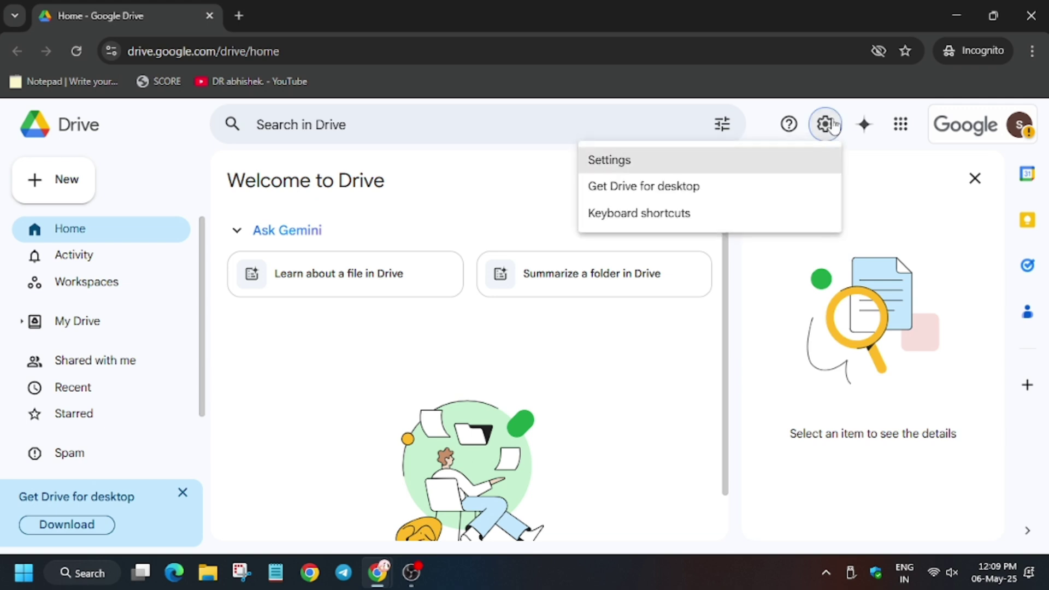
click(756, 160)
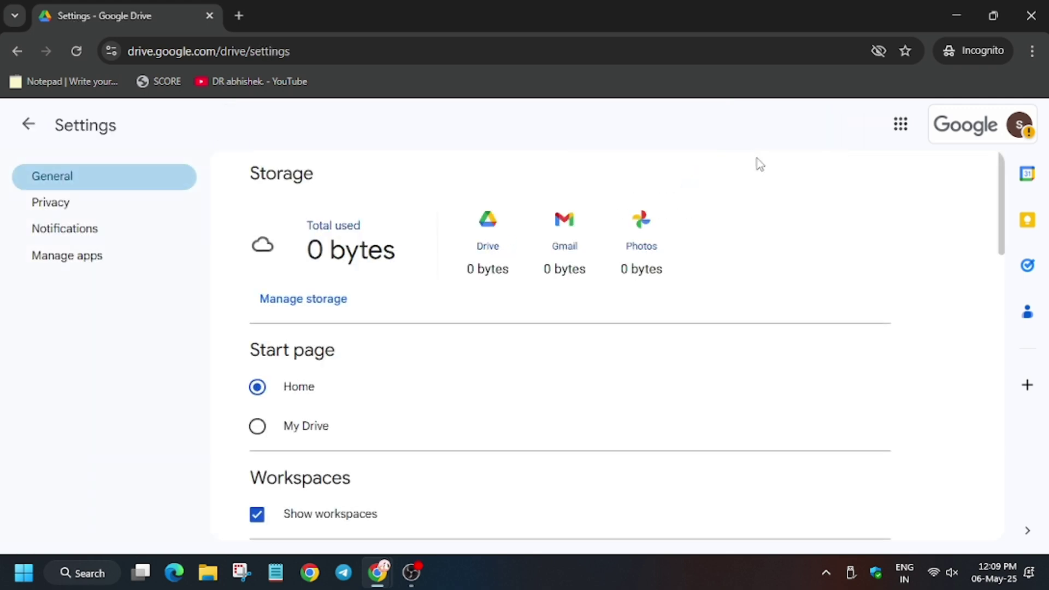
scroll(316, 328, down, 4)
scroll(329, 368, down, 3)
scroll(330, 368, down, 10)
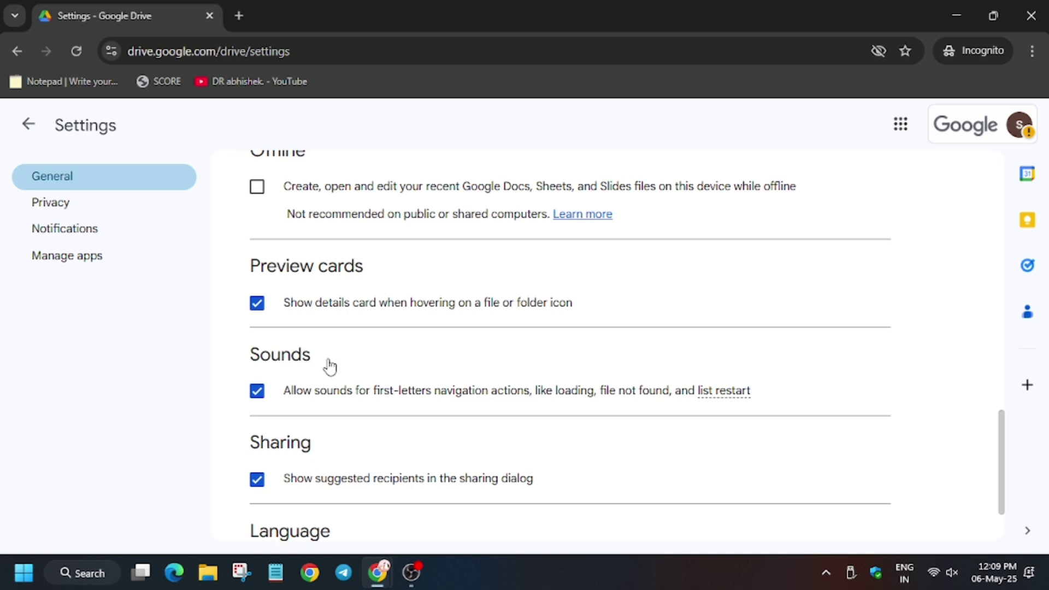
scroll(328, 367, up, 3)
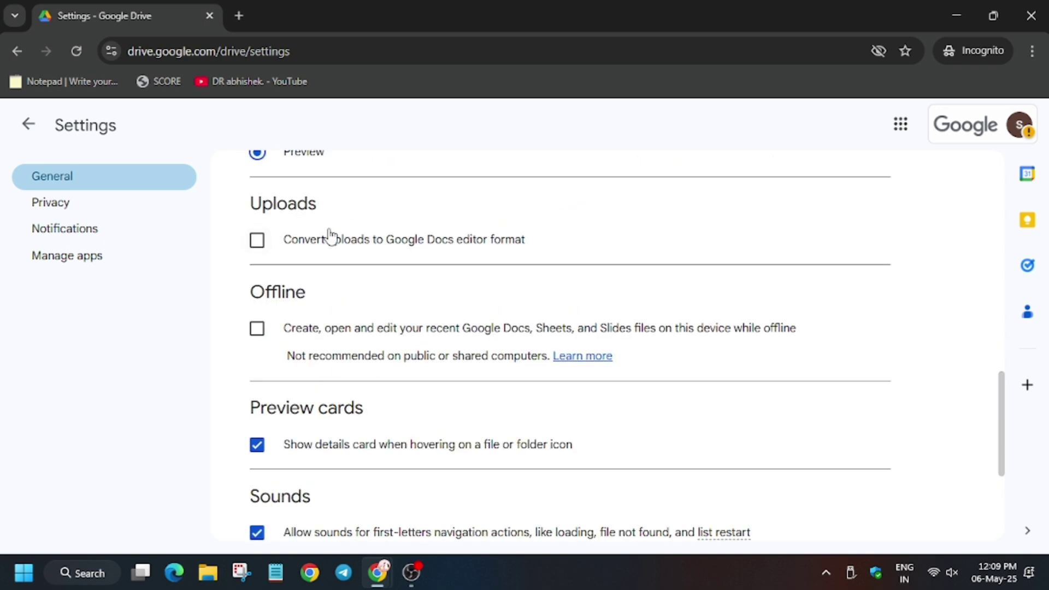
click(257, 241)
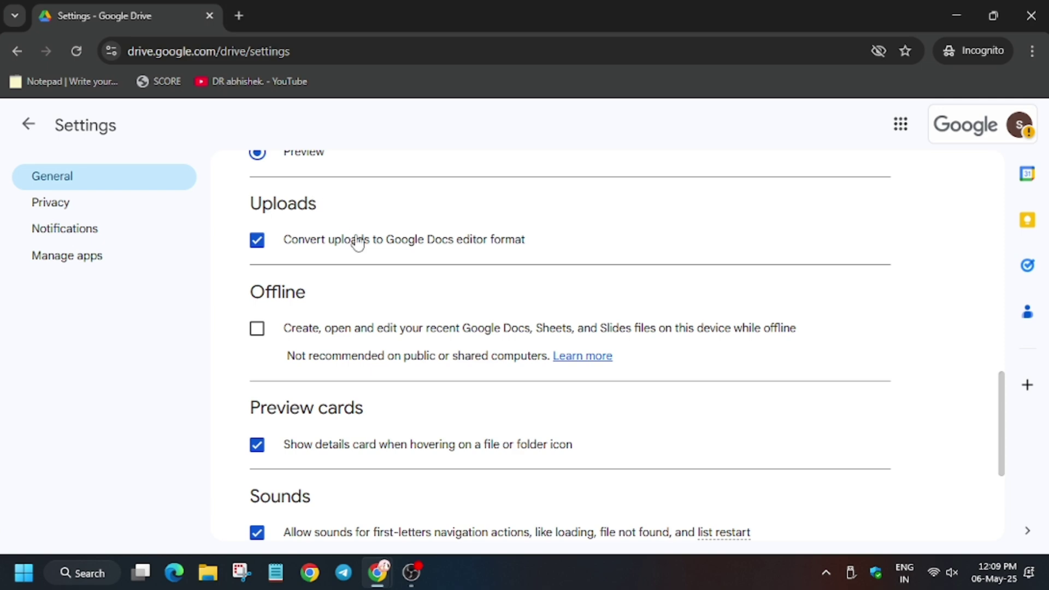
- Leave Drive settings and return to the Drive home page
scroll(346, 342, down, 4)
scroll(581, 260, up, 10)
scroll(581, 260, down, 5)
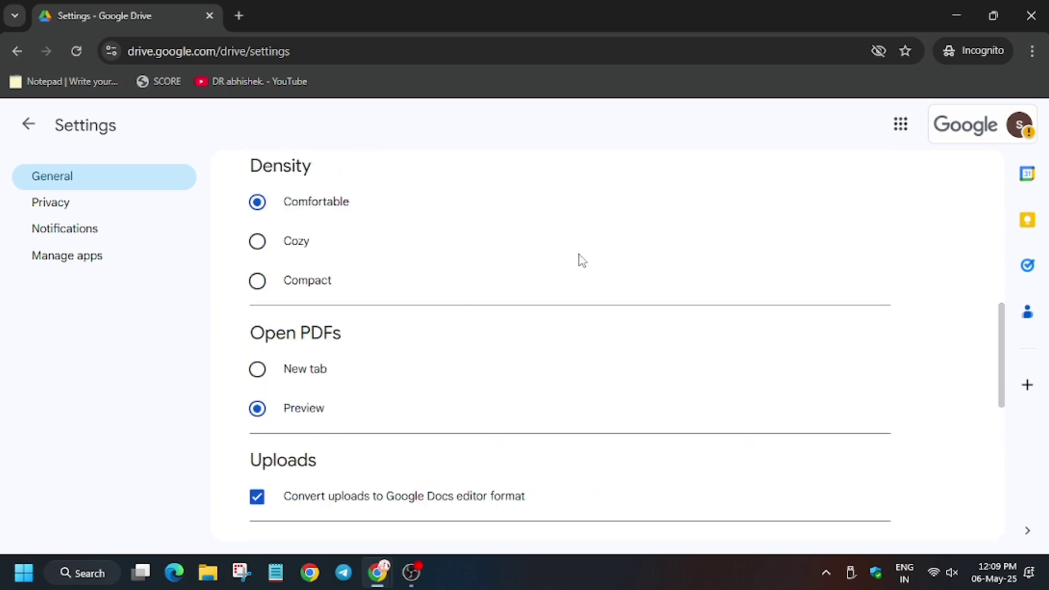
scroll(548, 314, up, 9)
scroll(548, 313, down, 3)
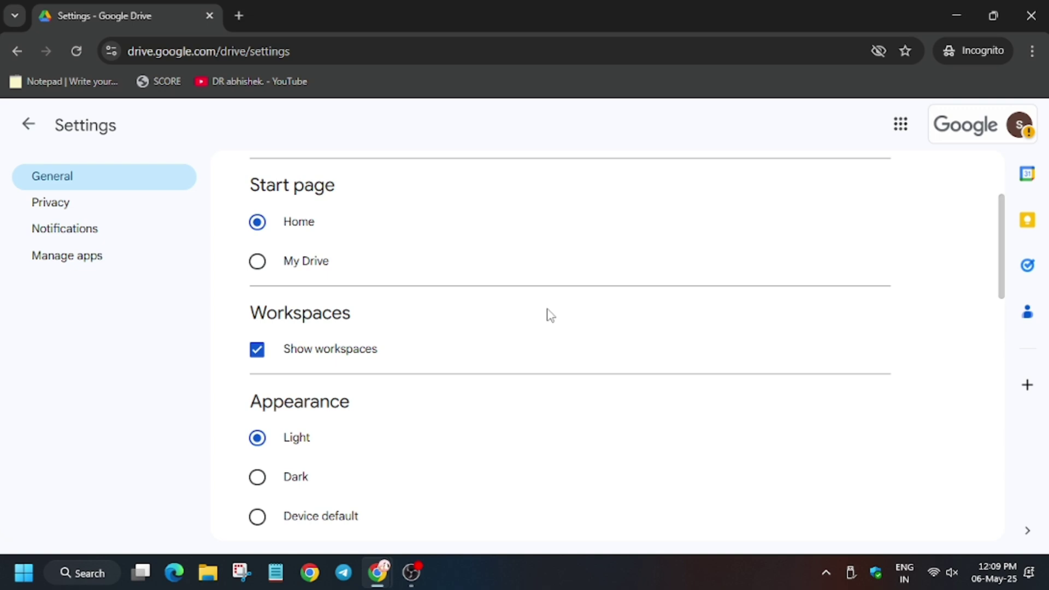
scroll(380, 372, down, 5)
scroll(380, 372, down, 4)
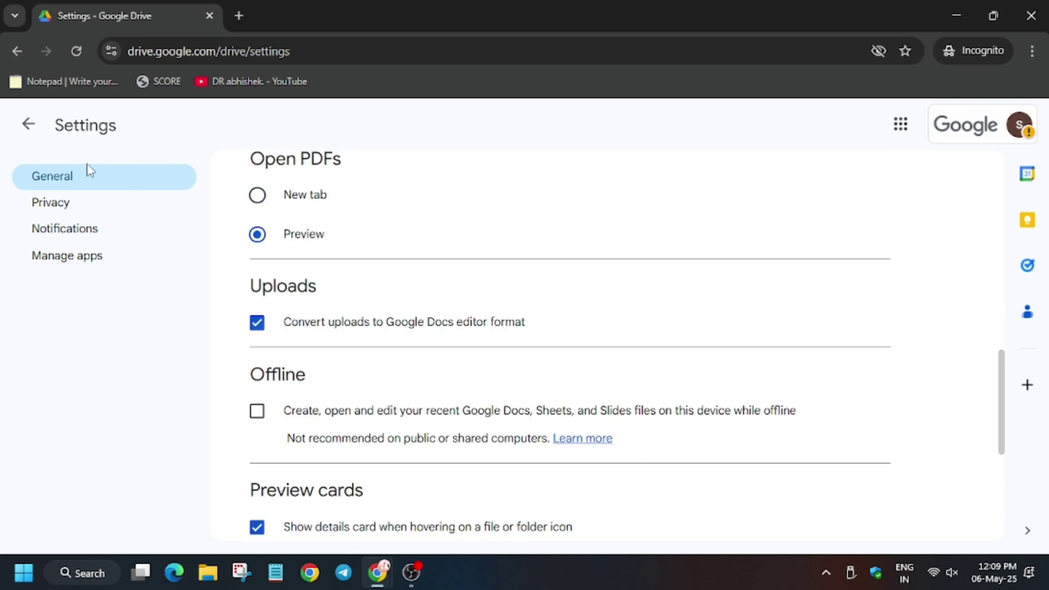
click(28, 132)
- Open the bakery .xlsx spreadsheet and .pptx presentation from the GitHub lab repository in new tabs
click(27, 186)
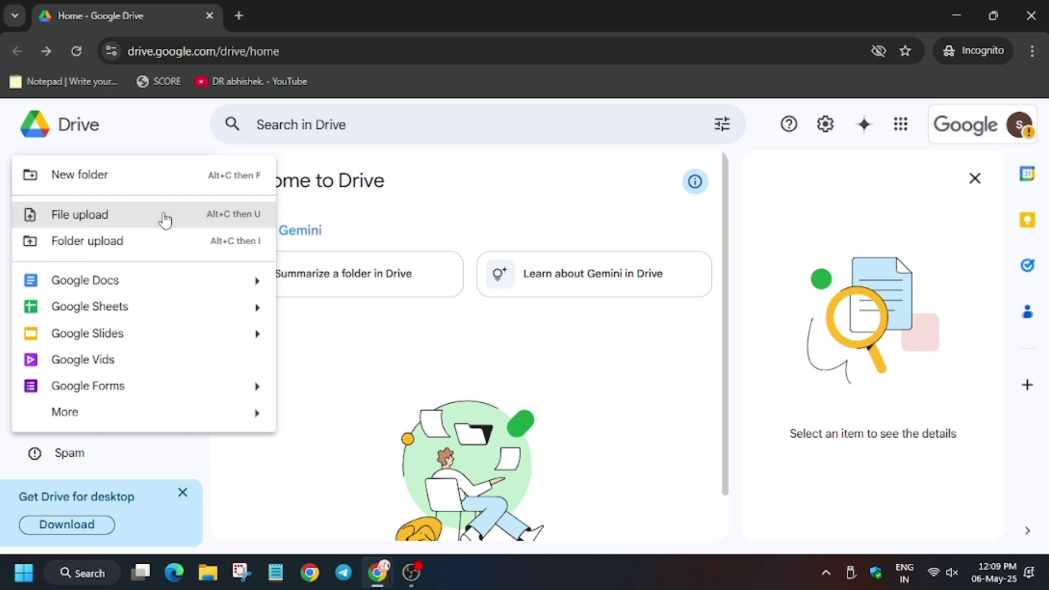
key(alt+Tab)
click(320, 15)
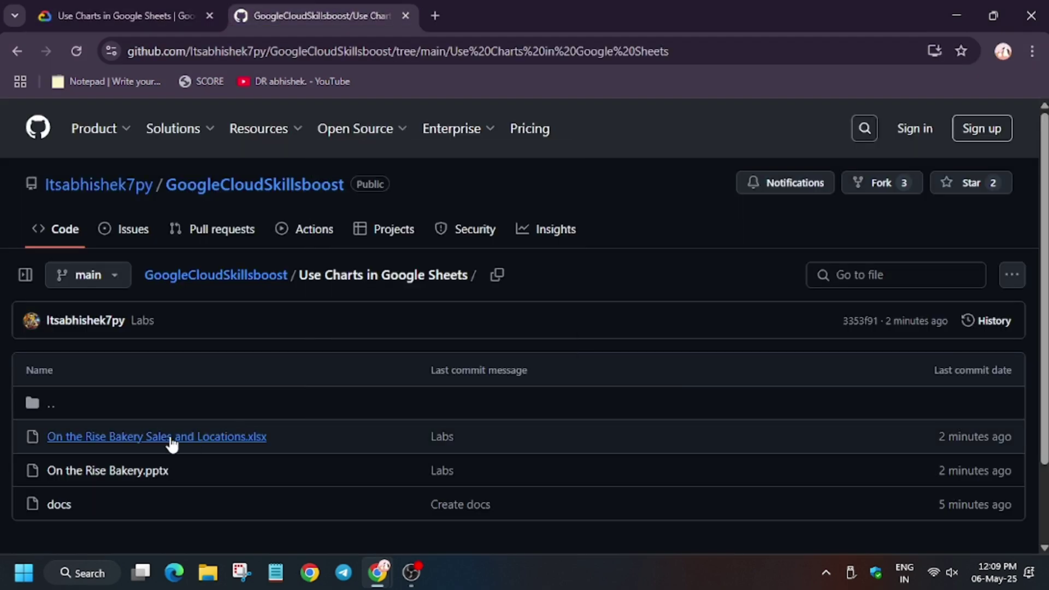
middle_click(170, 443)
middle_click(148, 473)
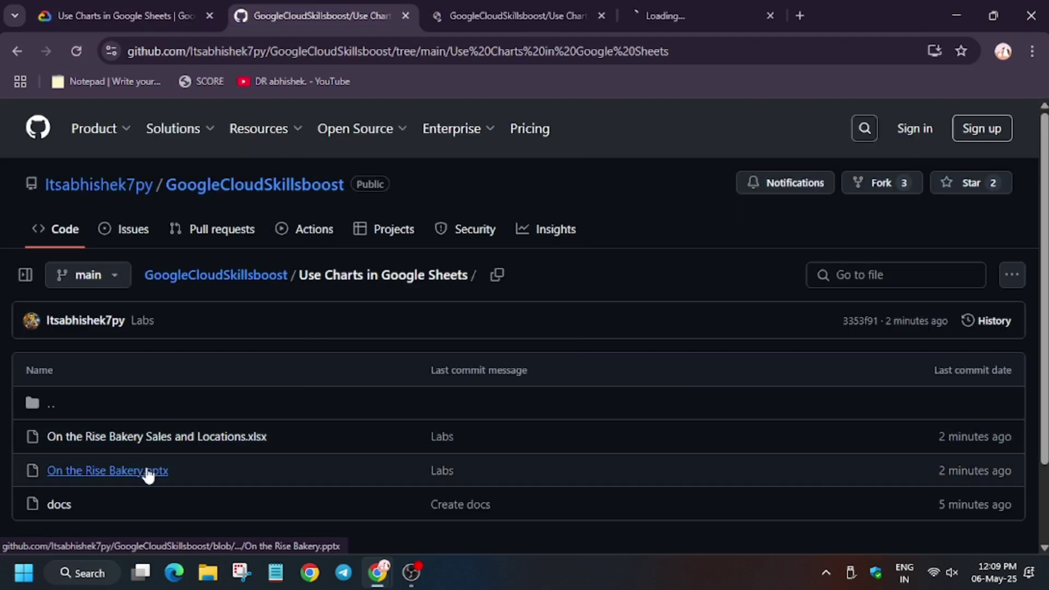
click(585, 13)
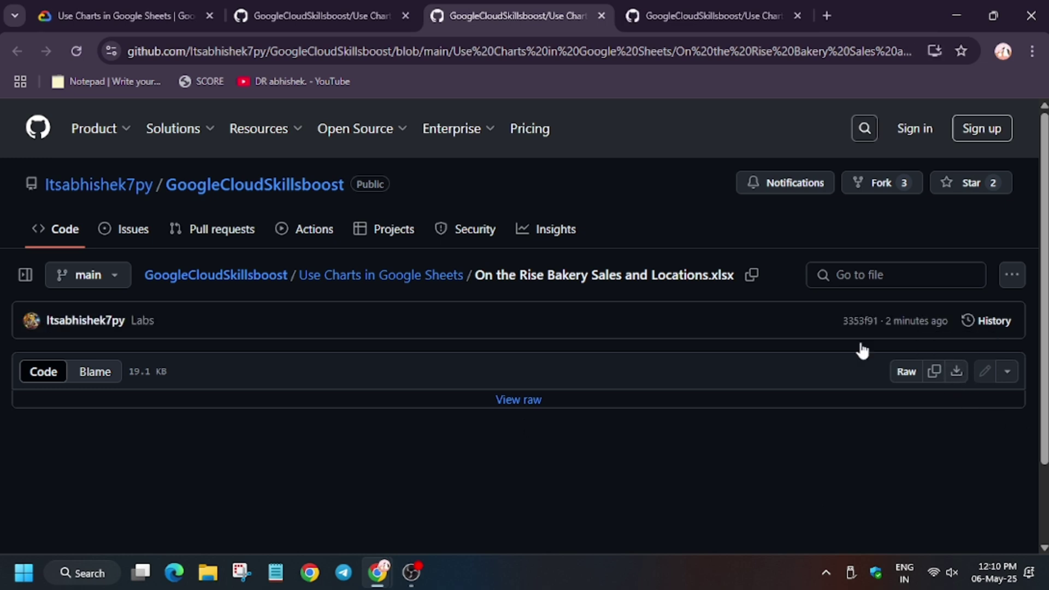
click(710, 15)
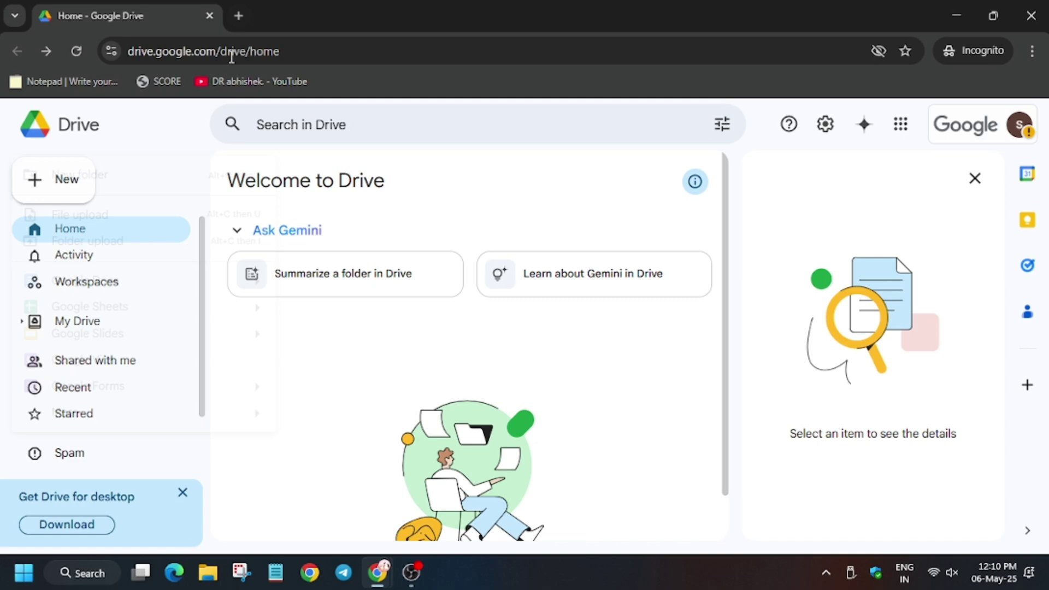
- Upload both bakery files to Drive via New > File upload and reload the Drive home page
click(52, 181)
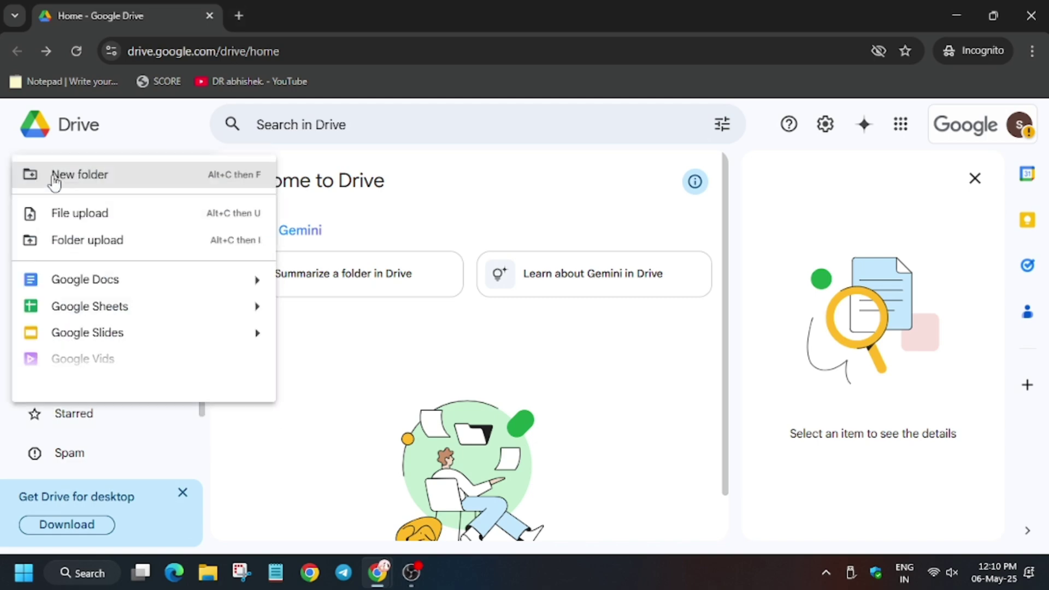
click(111, 217)
click(495, 339)
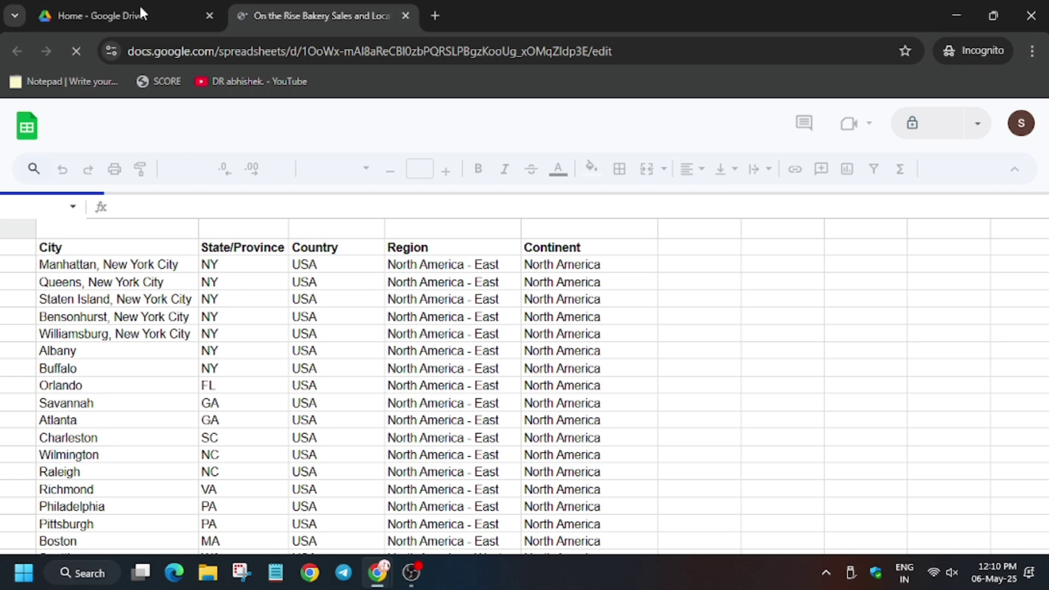
click(141, 11)
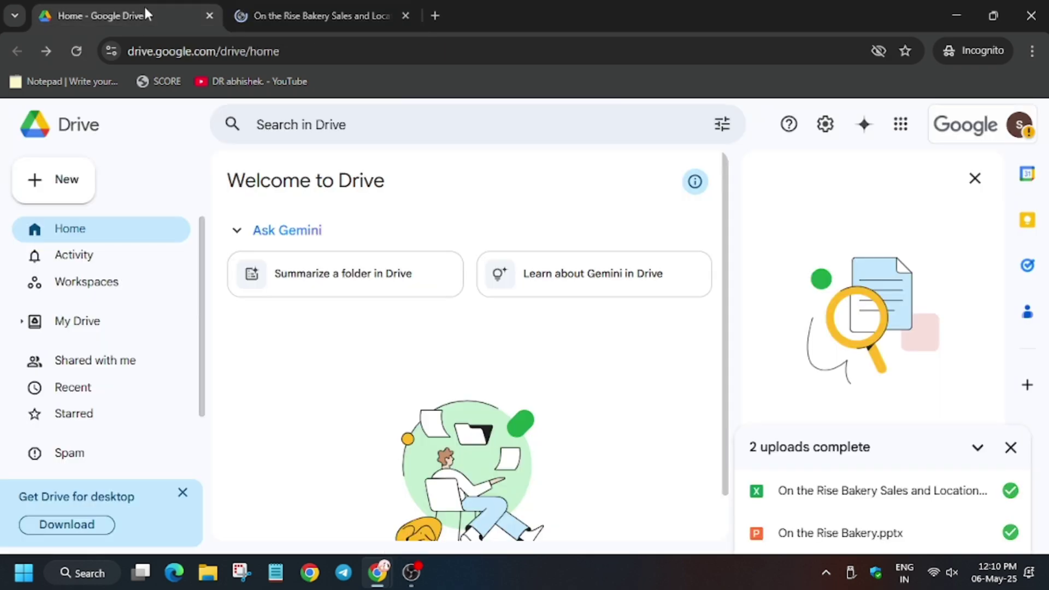
click(78, 51)
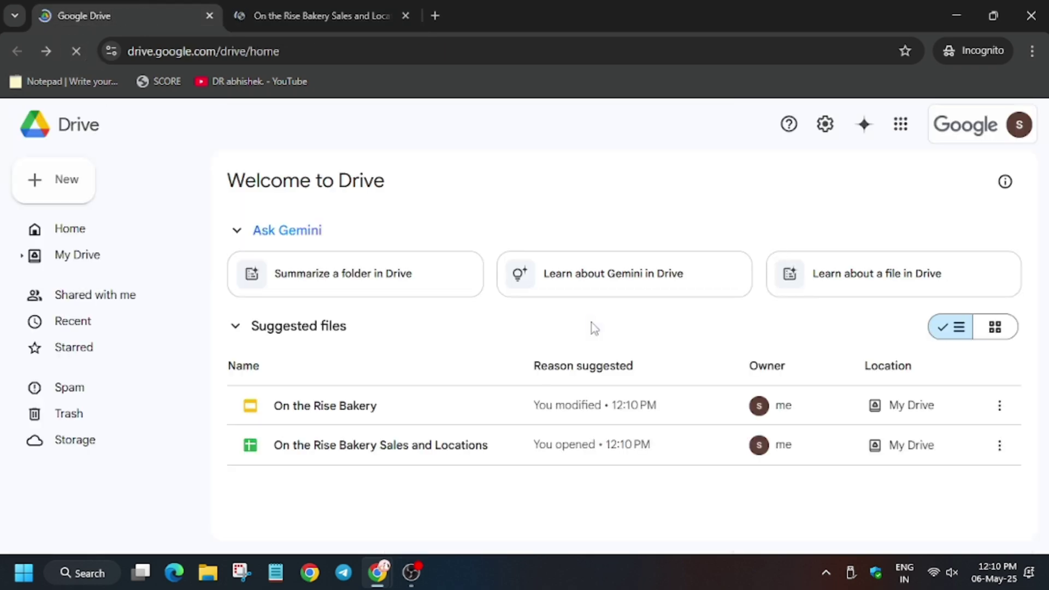
- Switch to the bakery spreadsheet and dismiss its Gemini and Security limitations notices
click(310, 7)
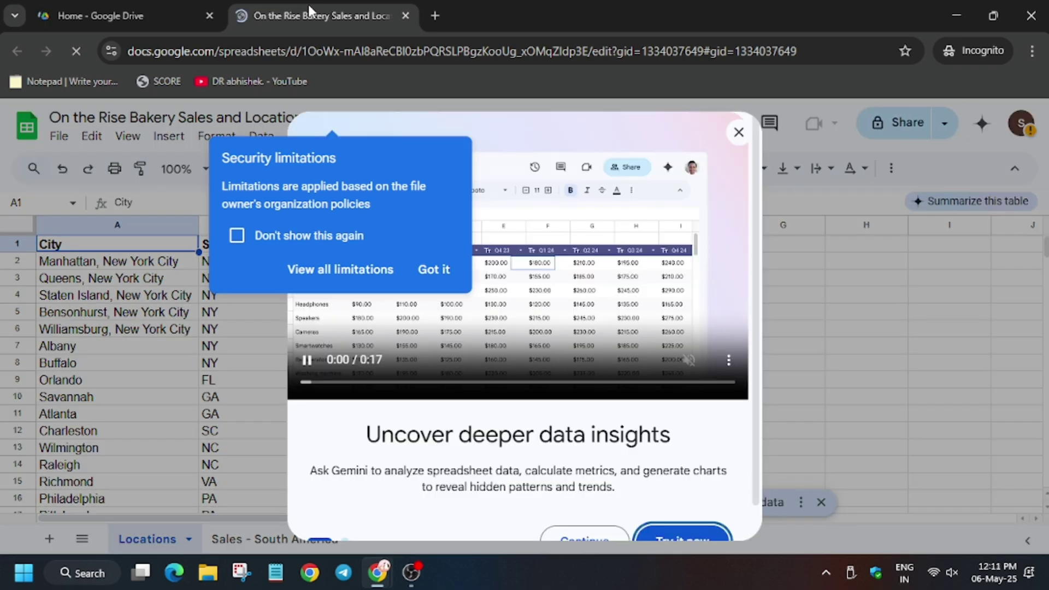
key(alt+Tab)
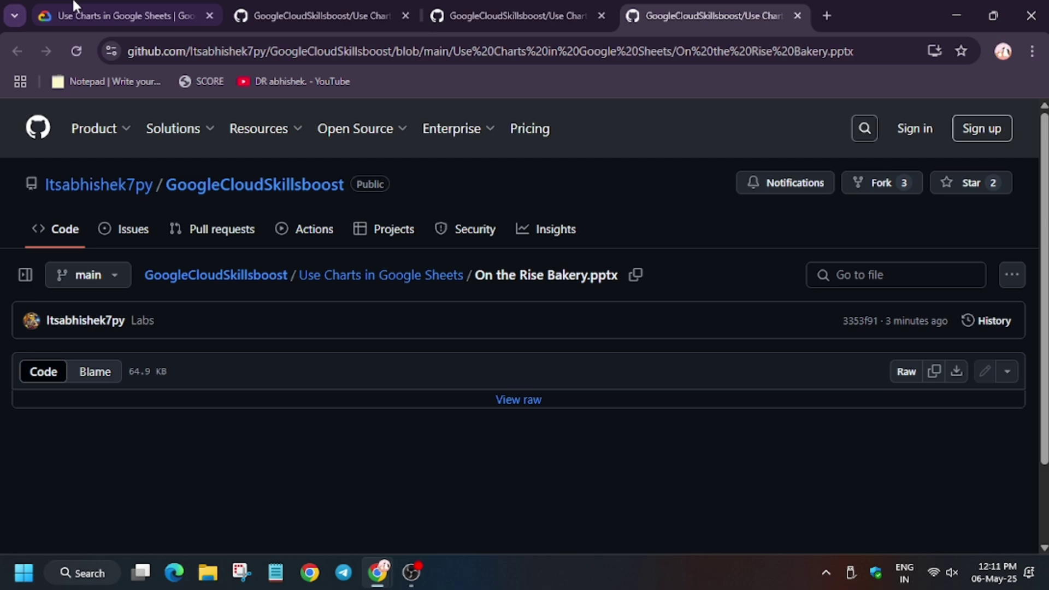
click(77, 11)
key(alt+Tab)
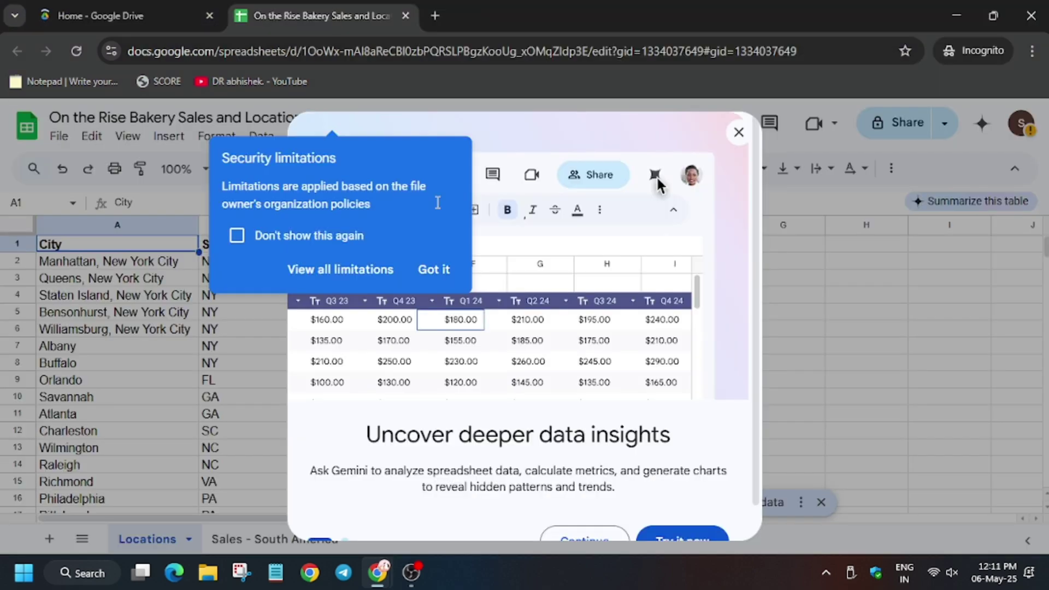
click(739, 132)
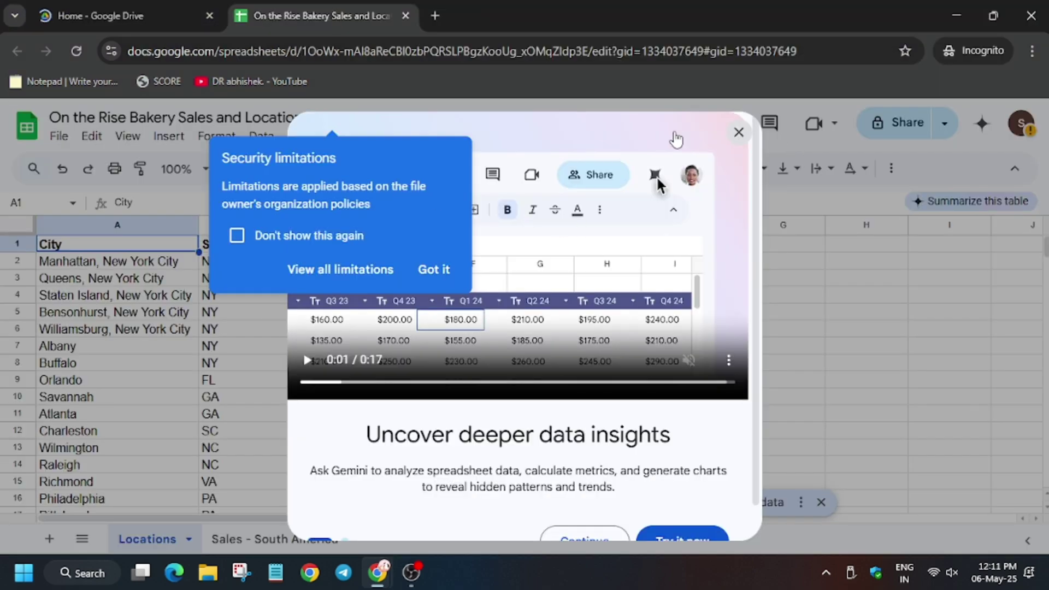
click(433, 270)
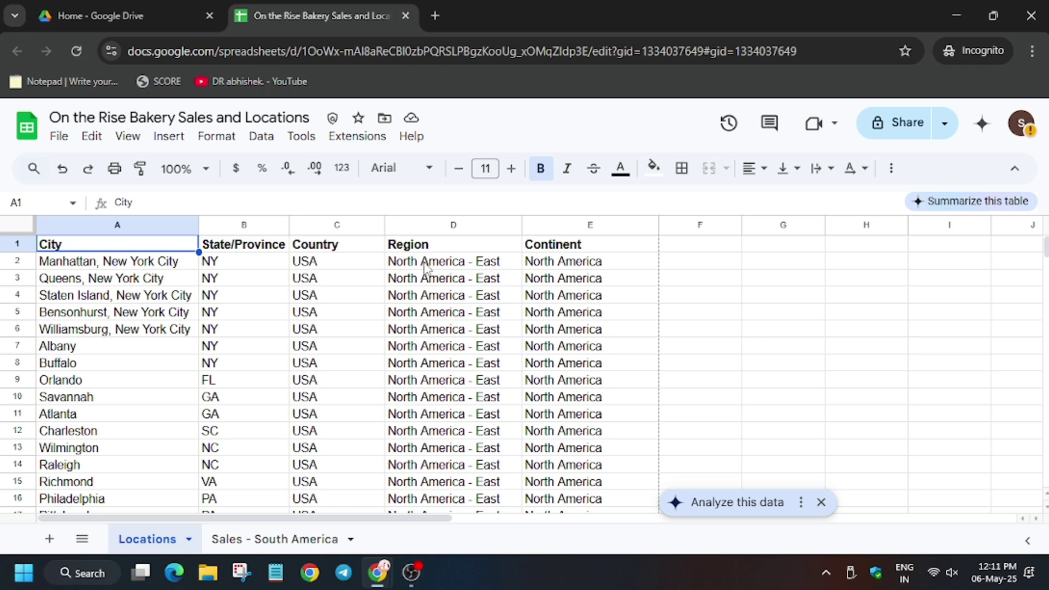
- Insert a chart from Continent column E and change it from pie to combo chart
mouse_move(454, 225)
click(553, 220)
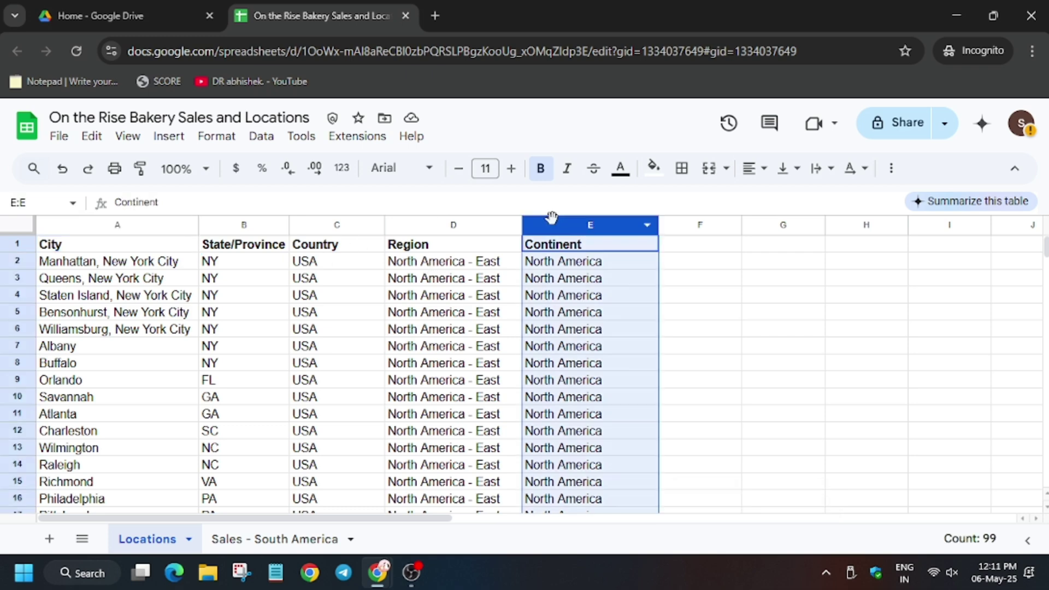
click(169, 137)
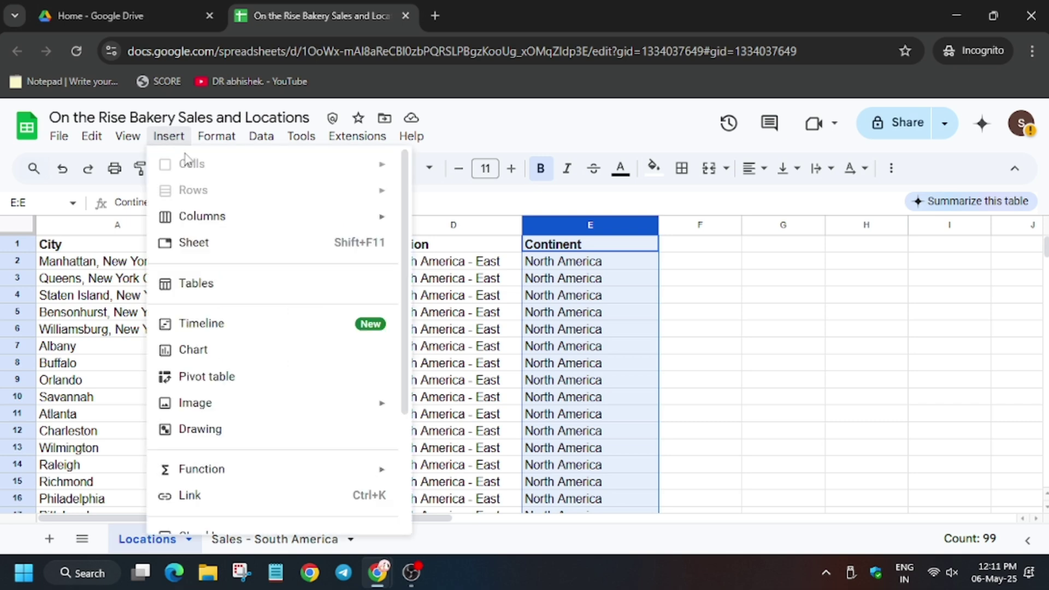
click(229, 352)
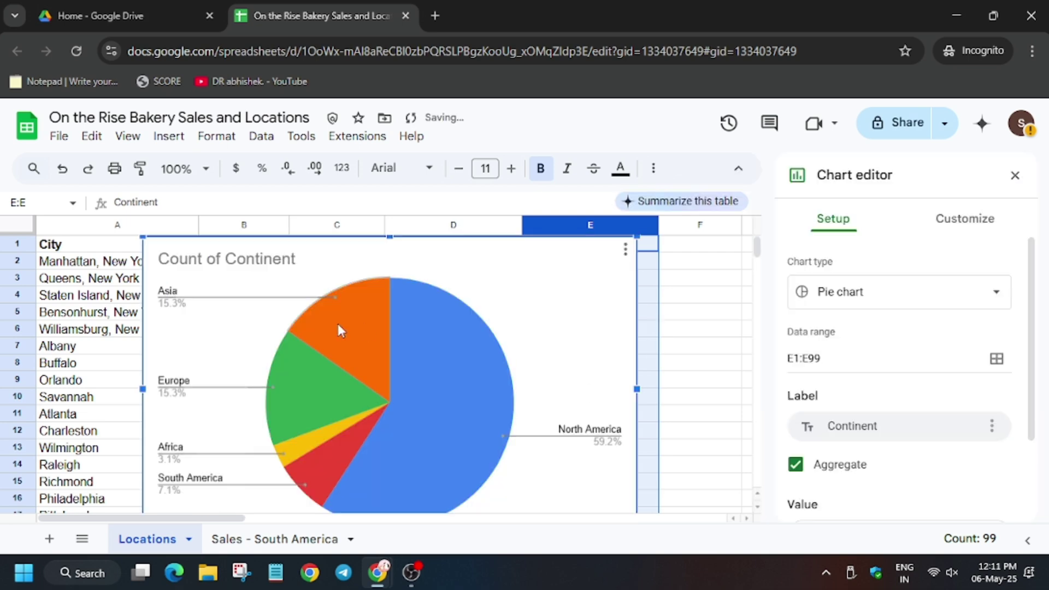
click(836, 292)
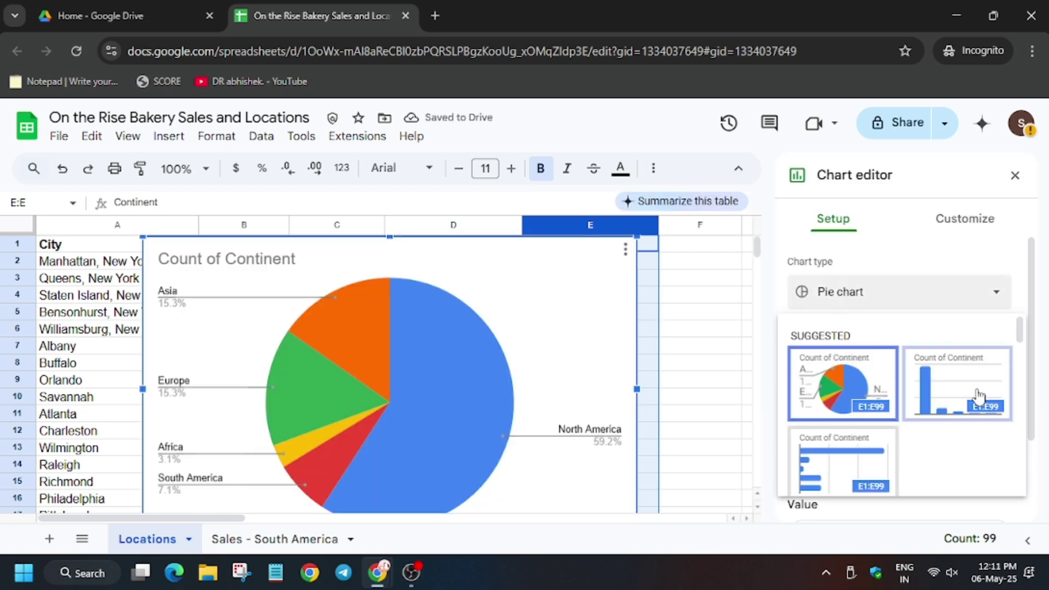
scroll(979, 396, down, 4)
scroll(979, 399, down, 2)
scroll(979, 404, up, 2)
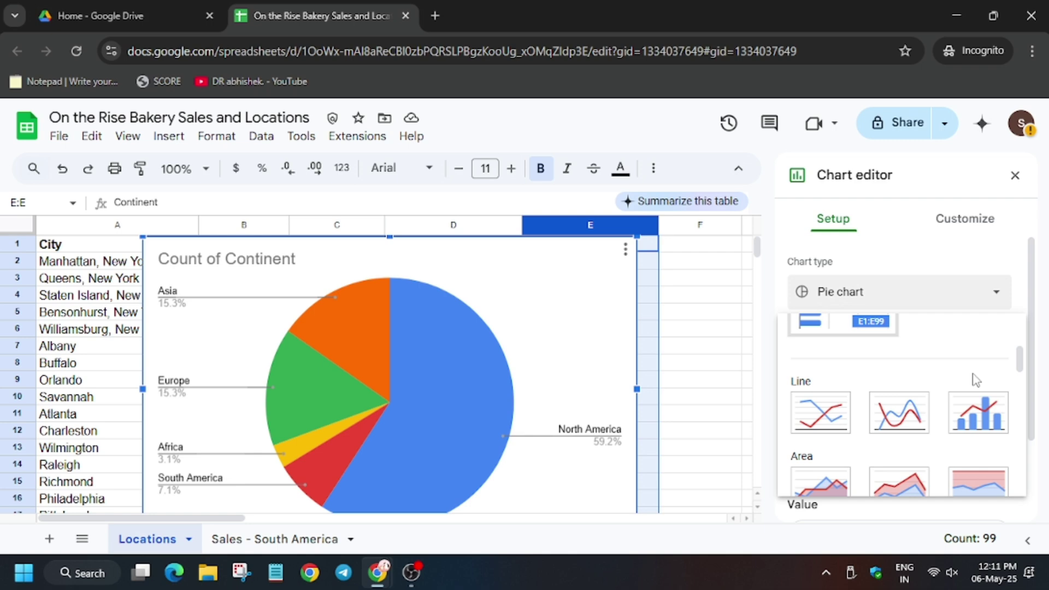
click(986, 422)
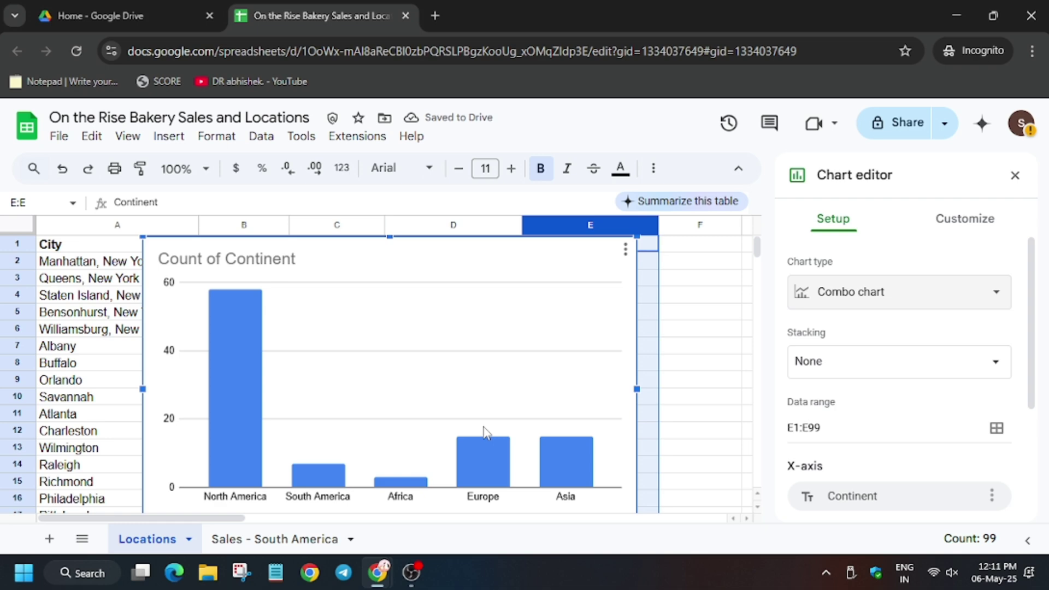
- On the Sales - South America sheet, select range A1:M3 via the Name box
click(317, 544)
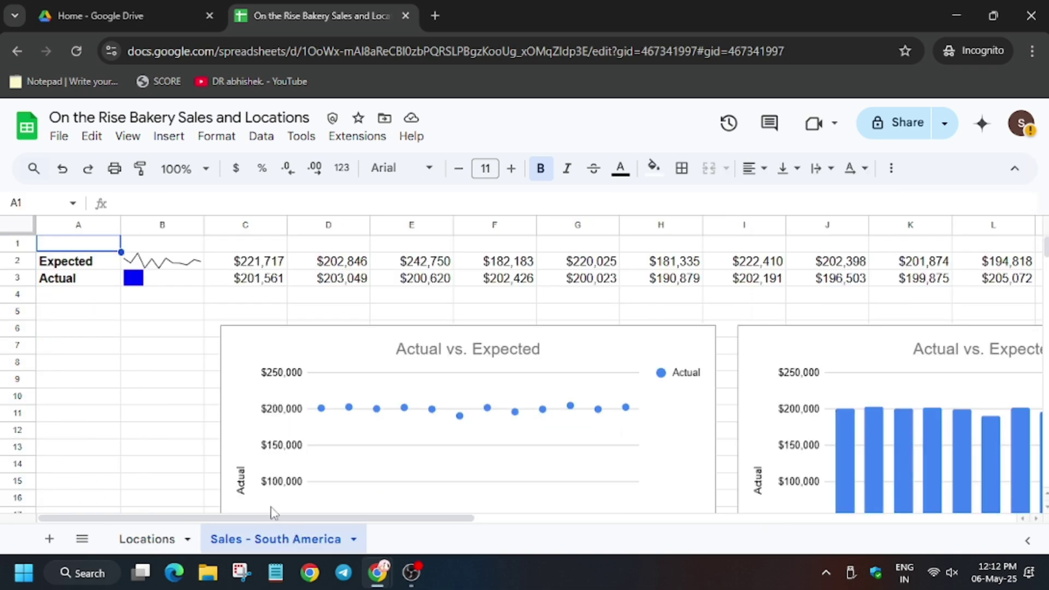
click(43, 206)
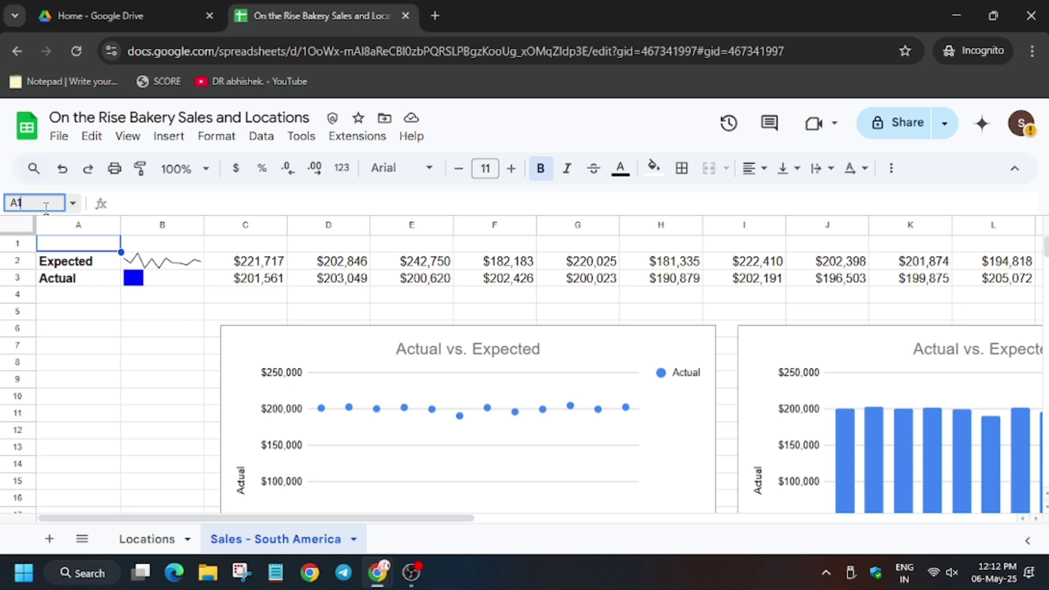
text(:M3)
key(Return)
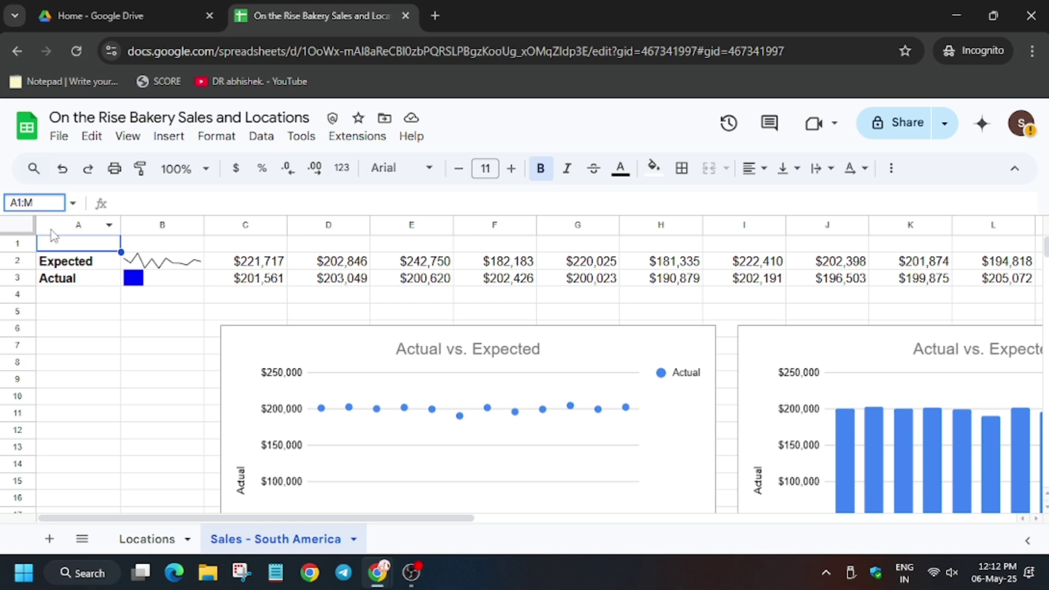
key(Return)
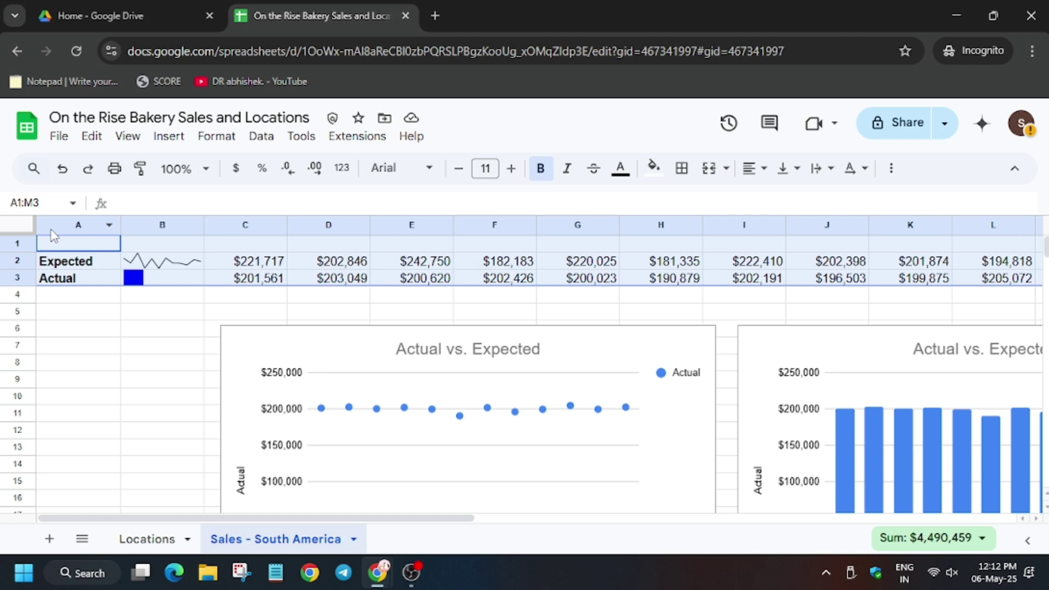
- Insert a chart of the selected rows and change it from scatter to column chart
click(176, 143)
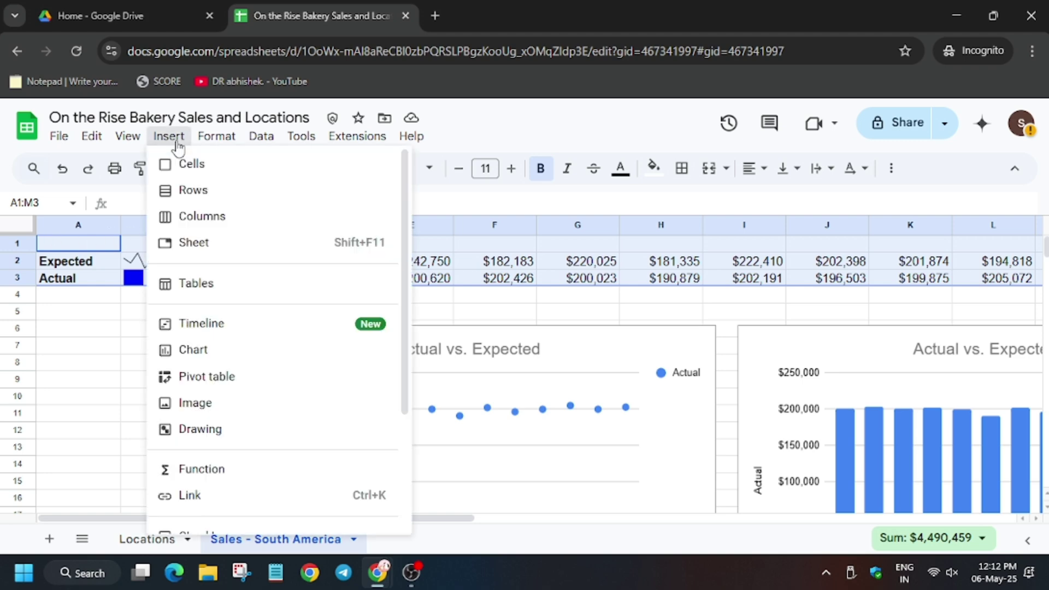
click(179, 352)
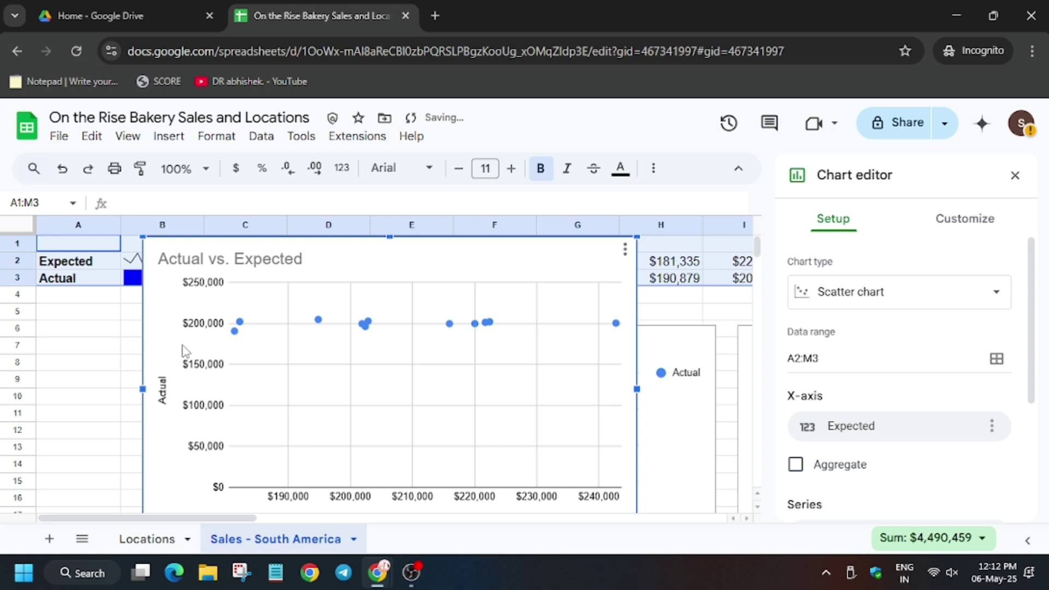
click(873, 291)
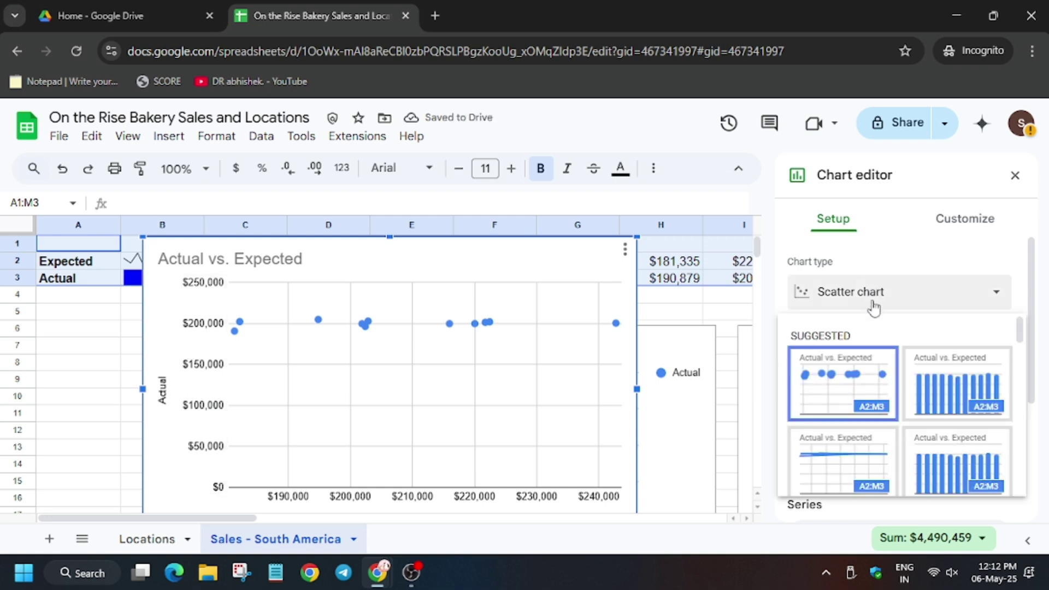
scroll(889, 440, down, 5)
scroll(892, 445, down, 3)
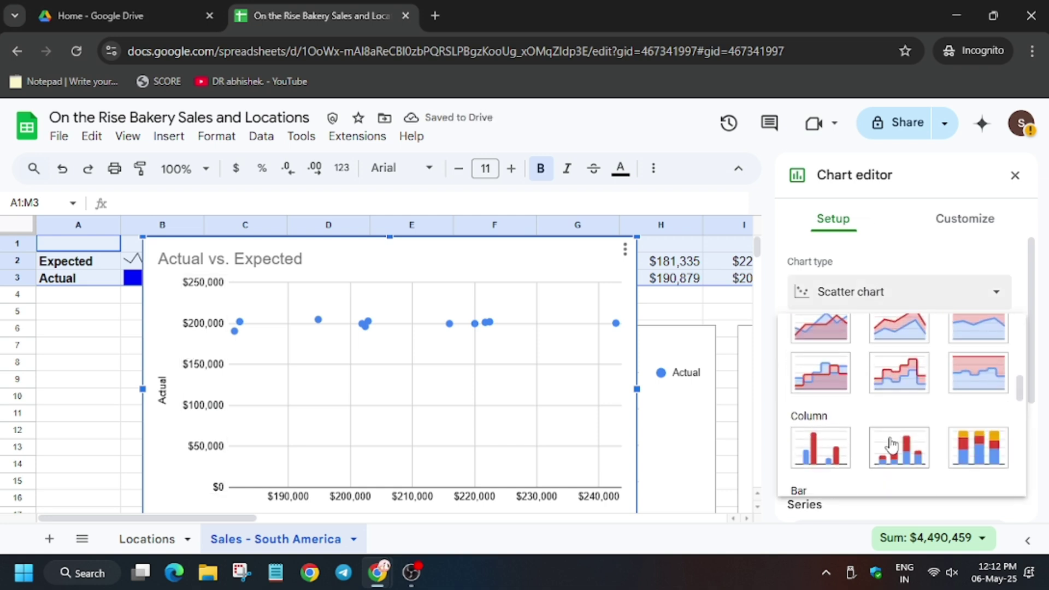
click(831, 458)
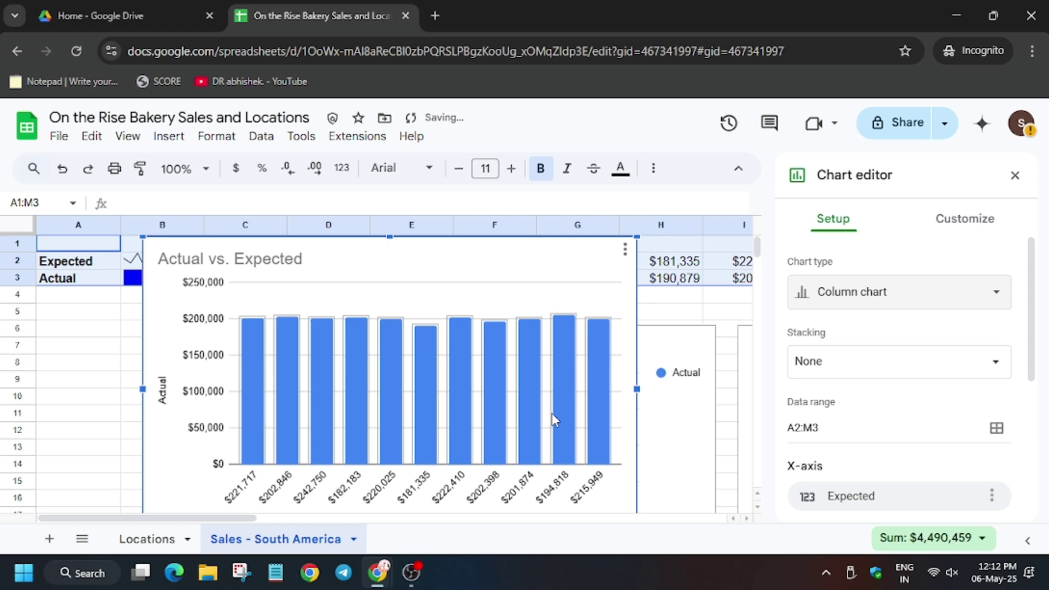
- Return to the Drive tab and dismiss the tip about moving files
click(126, 15)
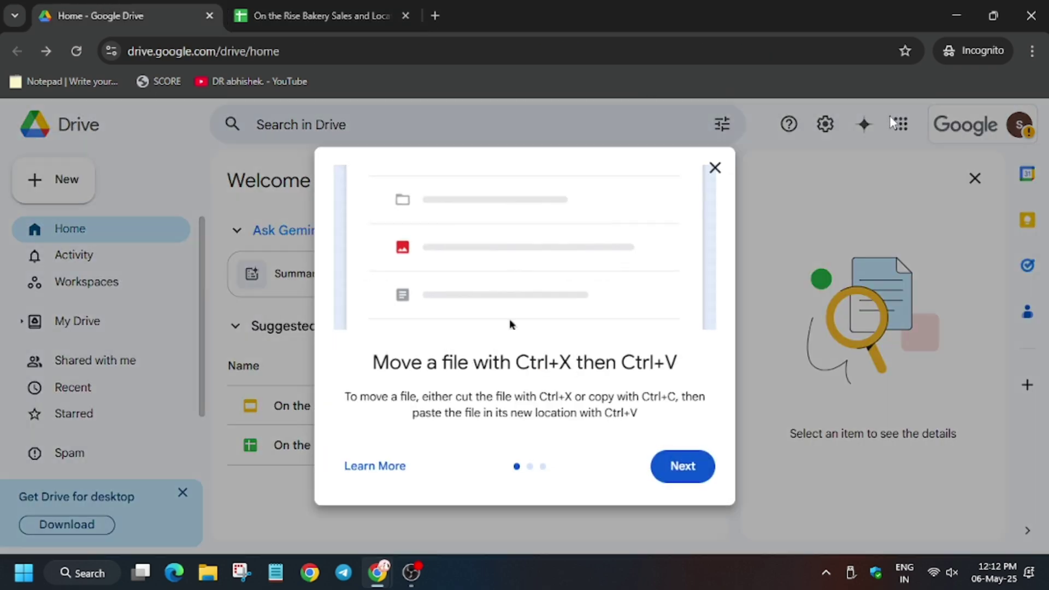
click(891, 117)
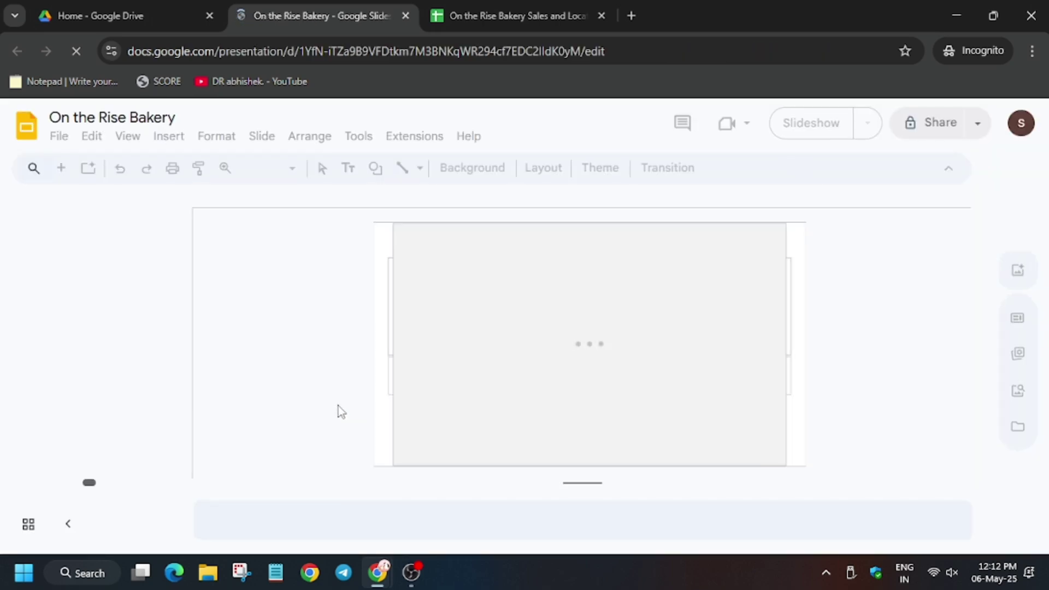
- Verify the combo chart, SPARKLINE and publish tasks, then reload to refresh the score
key(alt+Tab)
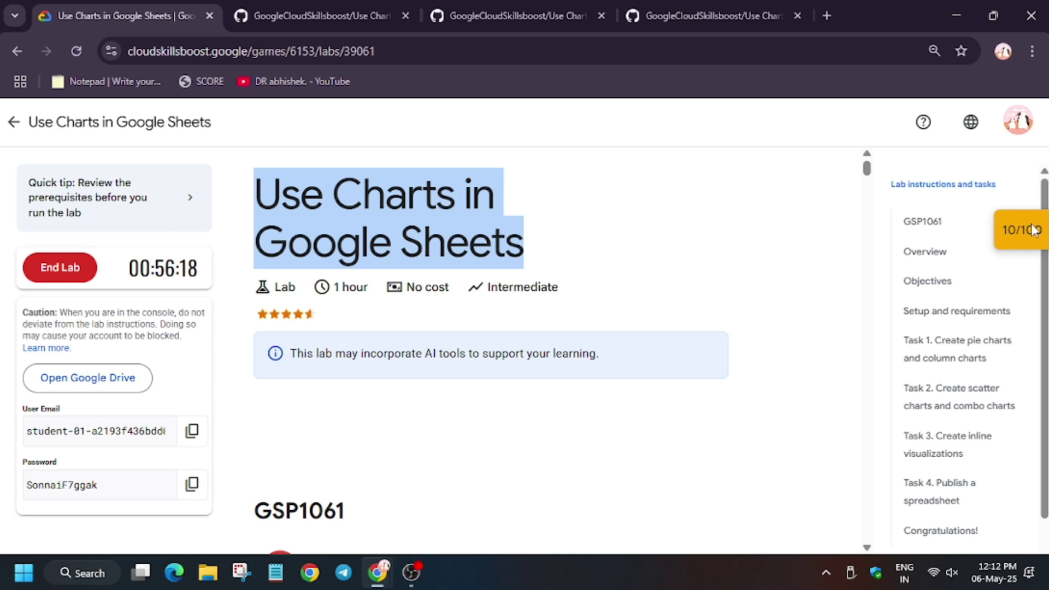
click(1035, 229)
click(937, 332)
click(936, 365)
click(947, 348)
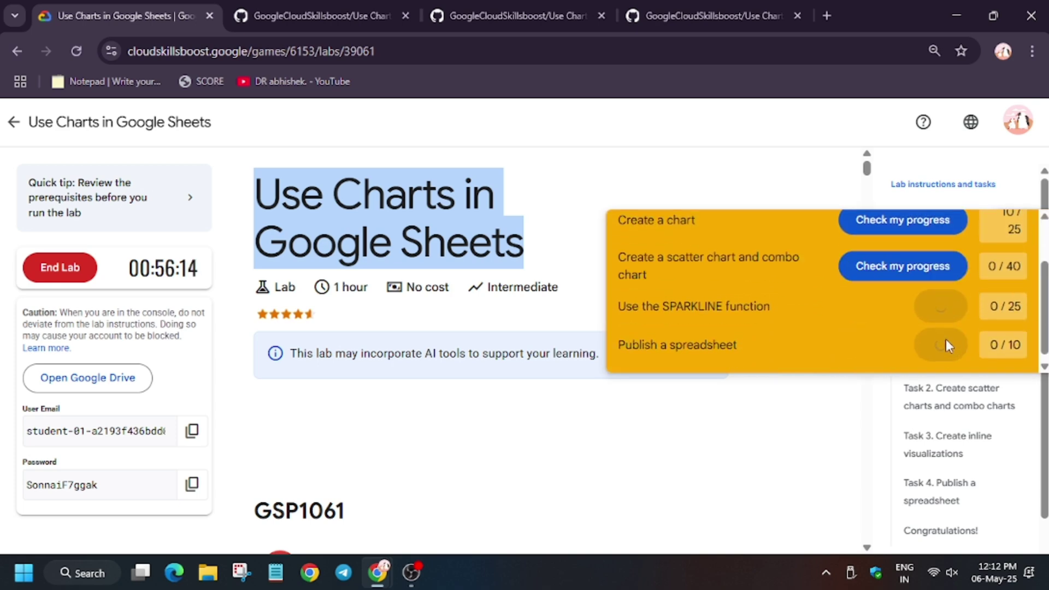
click(72, 48)
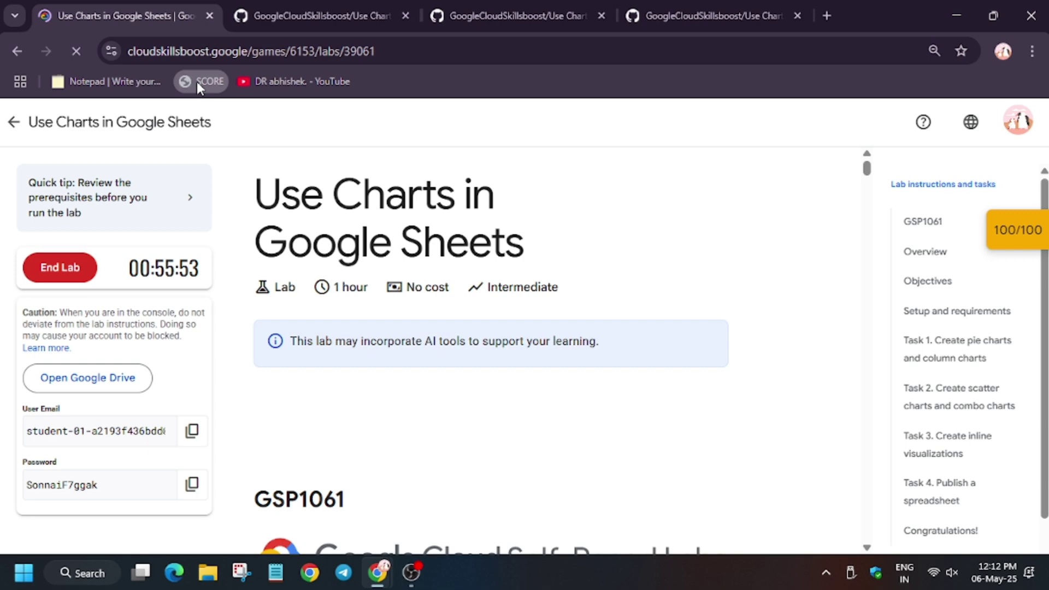
- Scroll to the top of the lab instructions and select the lab title text
click(923, 221)
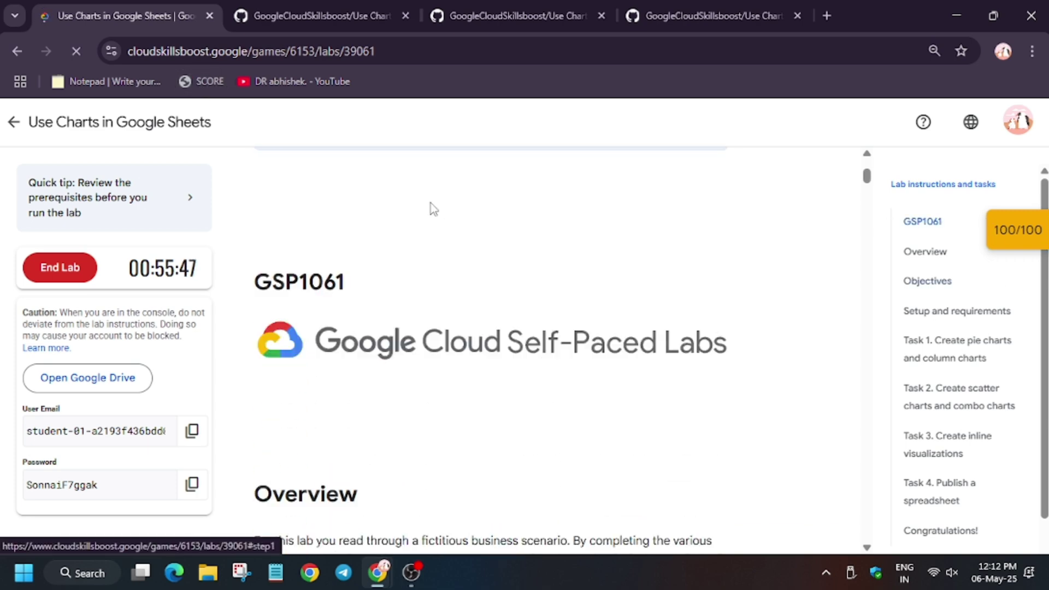
scroll(431, 208, up, 5)
triple_click(434, 224)
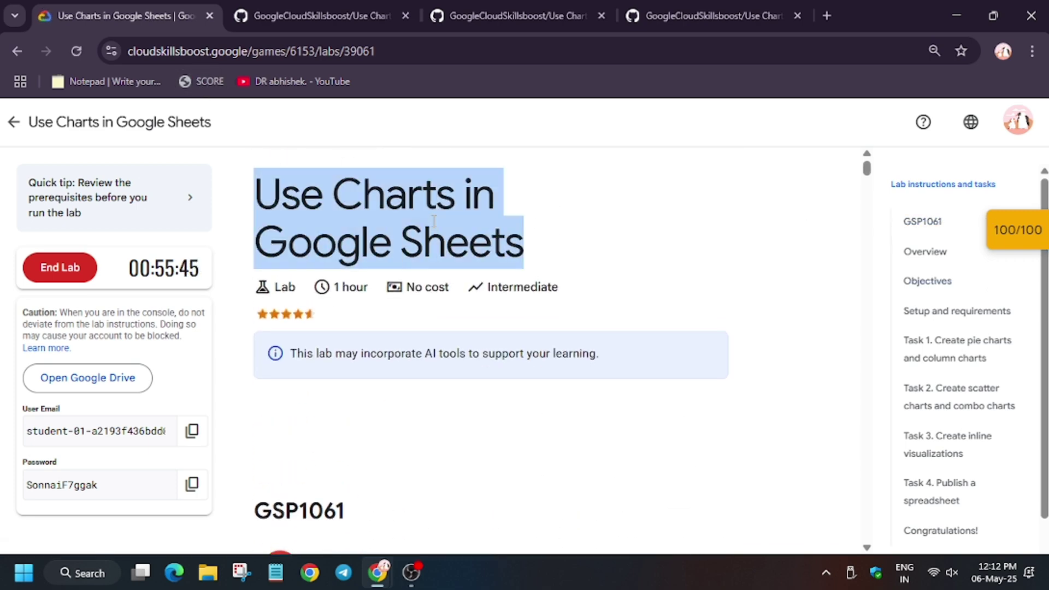
click(343, 572)
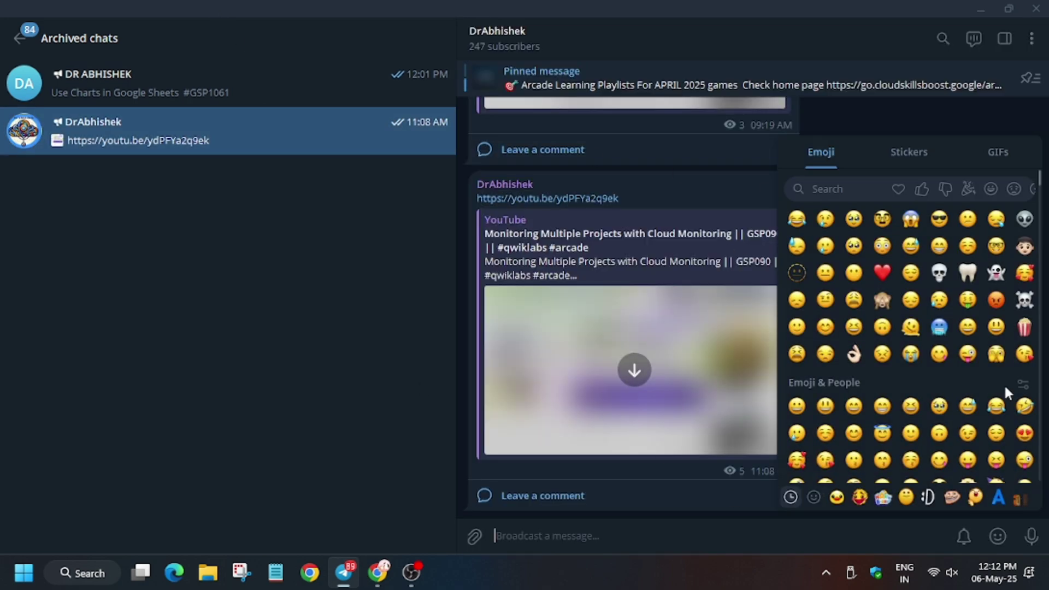
key(alt+Tab)
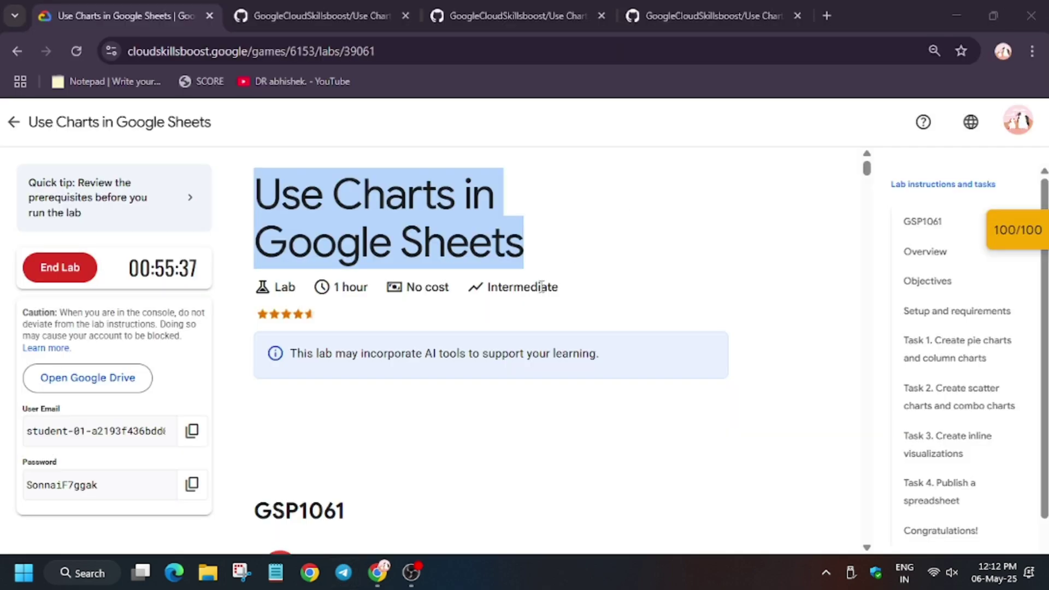